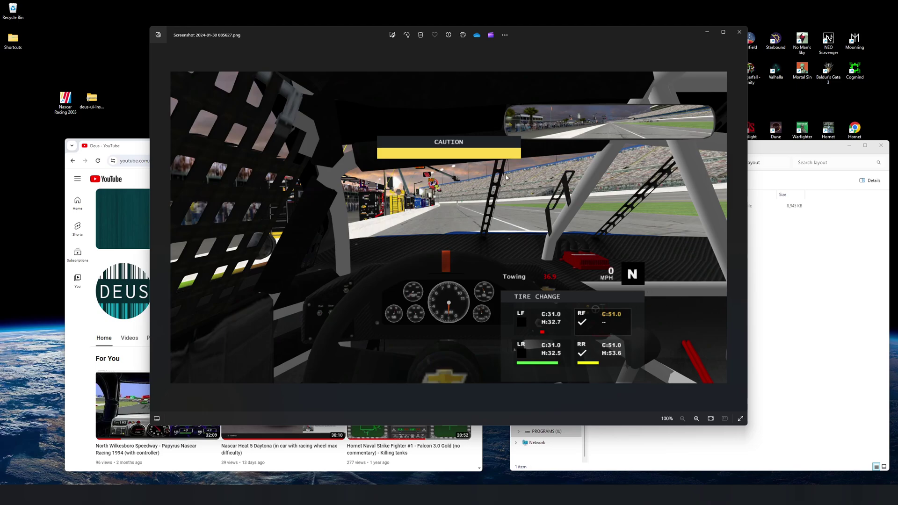
Step: Step back through the green-flag, tire temperature and session info race screenshots
{"action": "key", "text": "Left"}
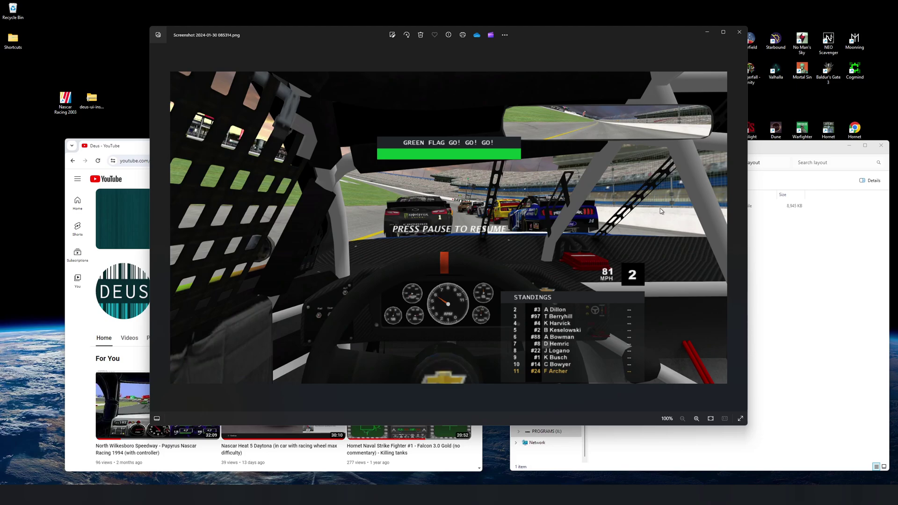
{"action": "key", "text": "Left"}
{"action": "key", "text": "Left"}
{"action": "key", "text": "Left"}
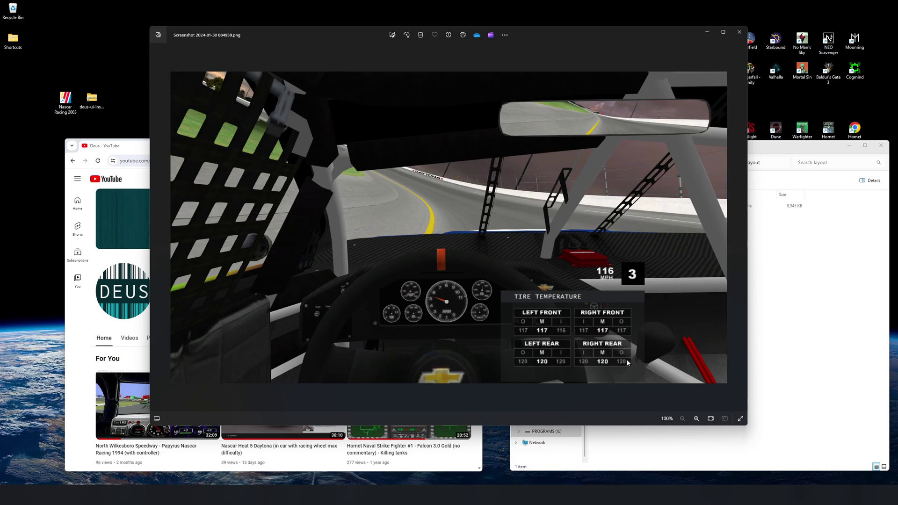
{"action": "key", "text": "Left"}
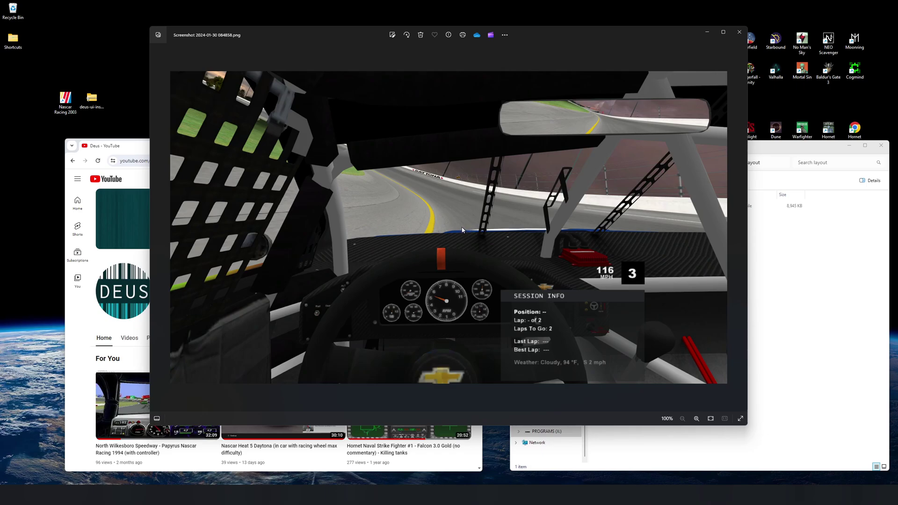
Step: Show the deus-ui-install.zip Google Drive preview and reposition the downloaded zip on the desktop
{"action": "left_click", "coordinate": [705, 35]}
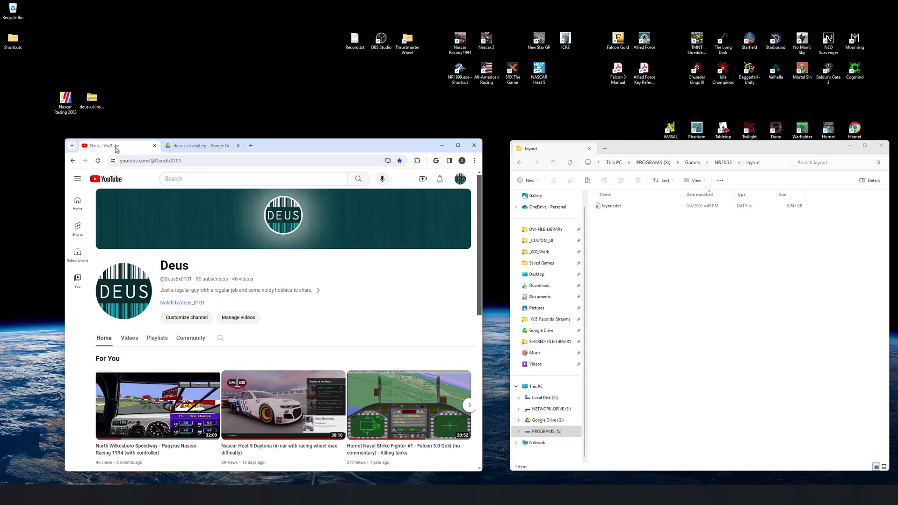
{"action": "left_click", "coordinate": [213, 148]}
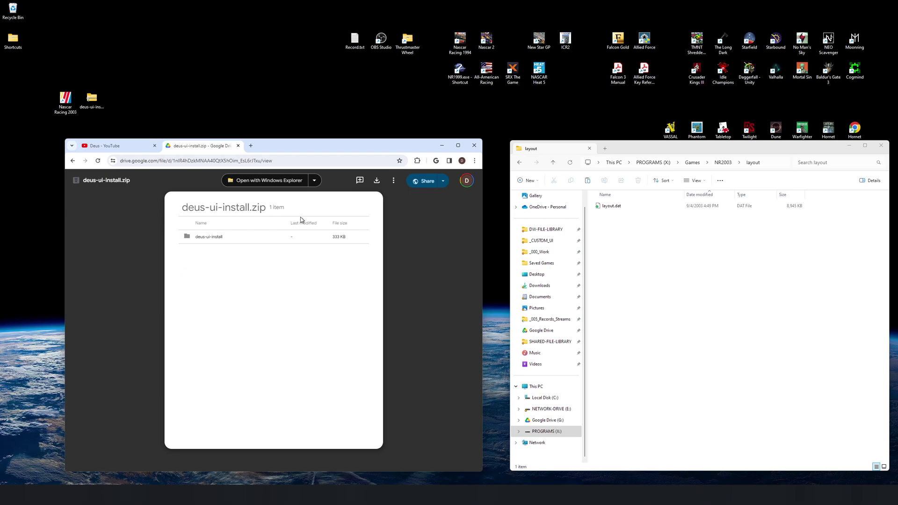
{"action": "left_click", "coordinate": [693, 163]}
{"action": "left_click_drag", "start_coordinate": [90, 98], "coordinate": [144, 100]}
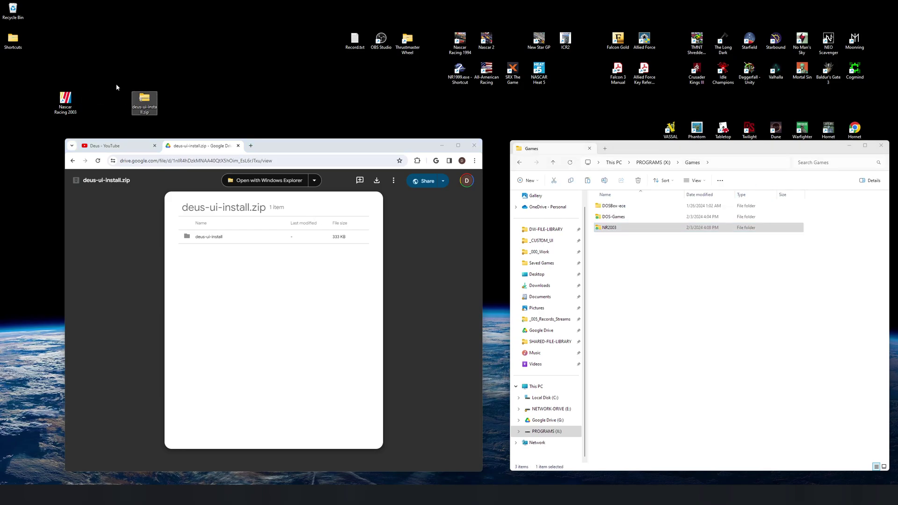
Step: Open the deus-ui-install folder inside the desktop zip and place it beside the Games window
{"action": "double_click", "coordinate": [145, 100]}
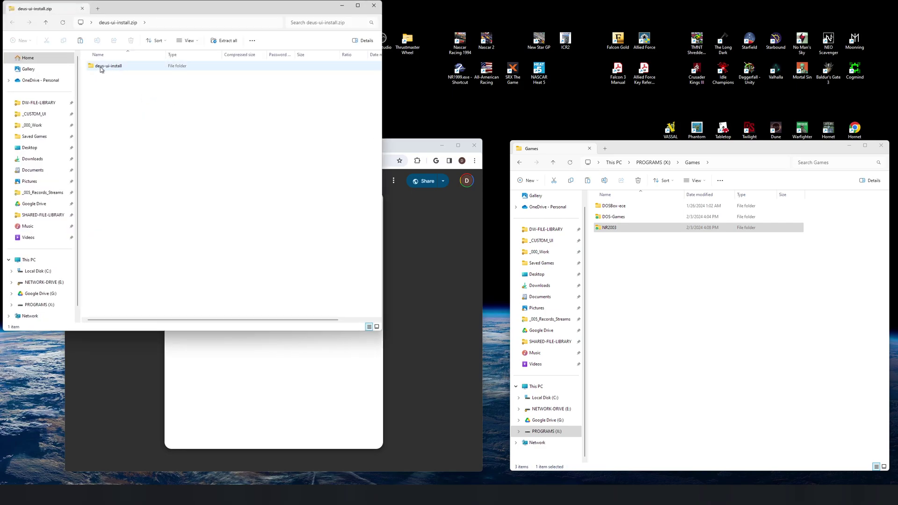
{"action": "double_click", "coordinate": [113, 67]}
{"action": "left_click_drag", "start_coordinate": [204, 12], "coordinate": [318, 20]}
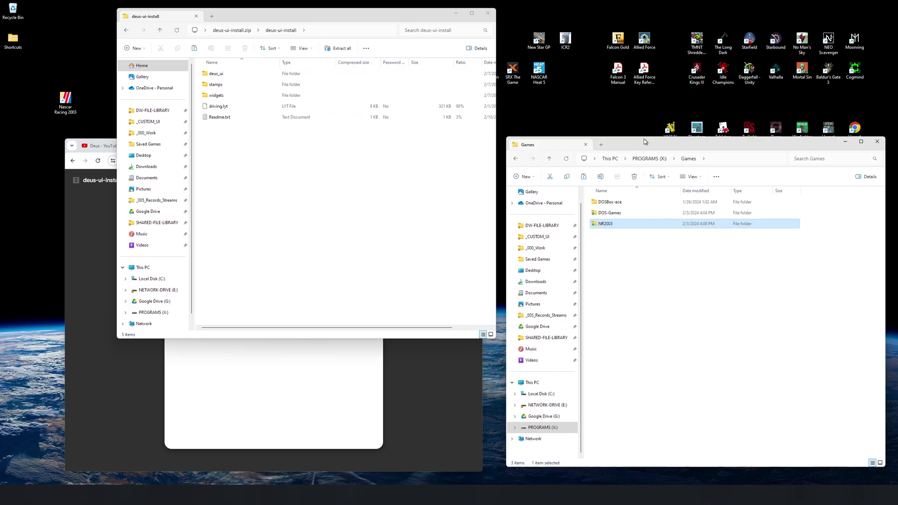
{"action": "left_click_drag", "start_coordinate": [650, 148], "coordinate": [632, 134]}
{"action": "left_click_drag", "start_coordinate": [281, 19], "coordinate": [255, 20]}
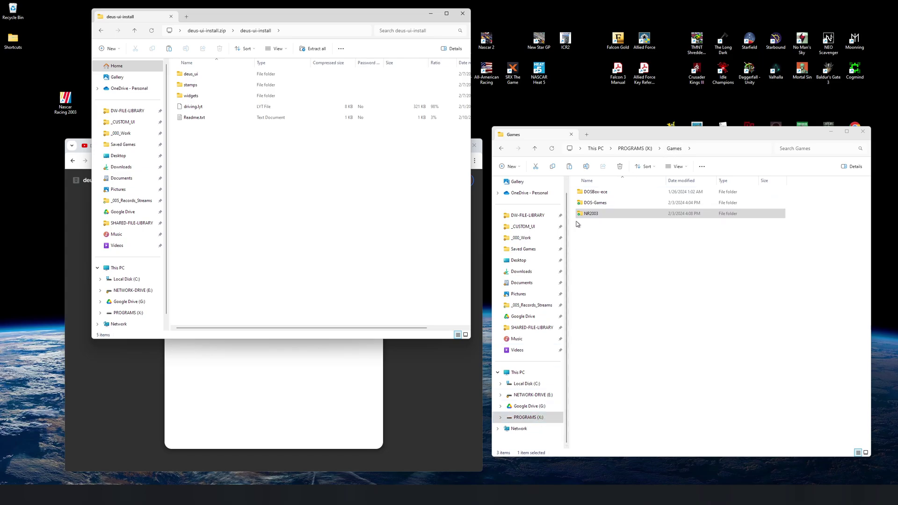
Step: Navigate the Games window into NR2003 and then its layout folder
{"action": "left_click", "coordinate": [593, 217]}
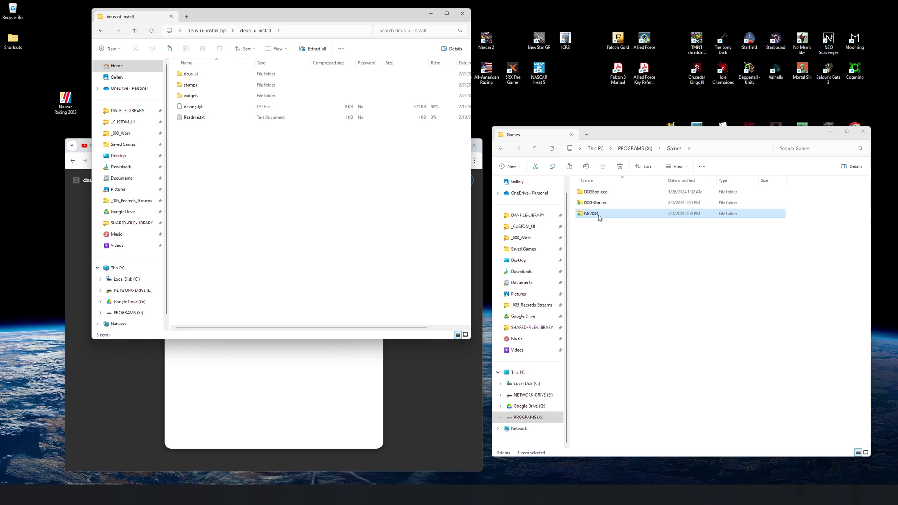
{"action": "double_click", "coordinate": [599, 216]}
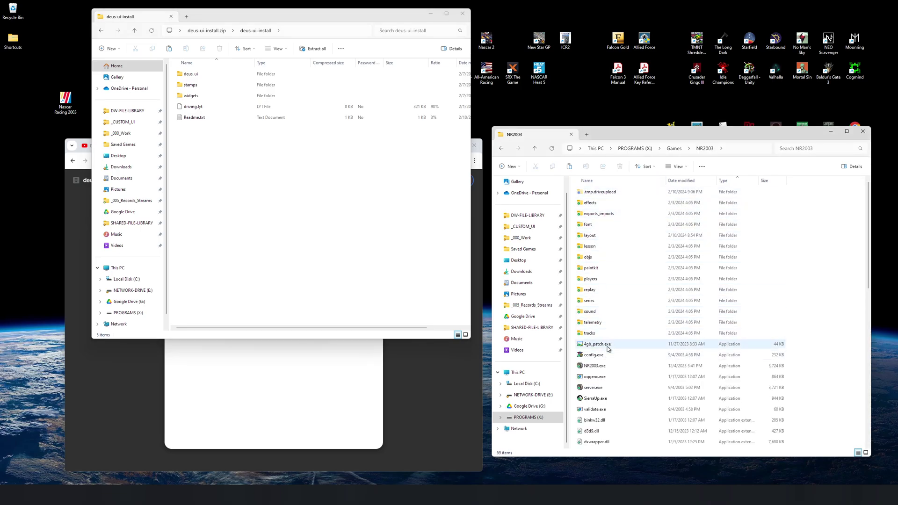
{"action": "double_click", "coordinate": [607, 237]}
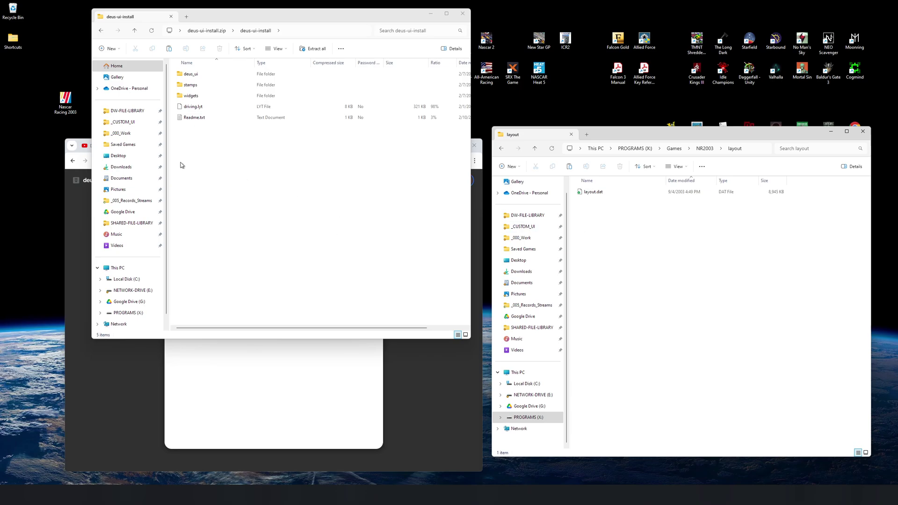
Step: Drag deus_ui, stamps, widgets, driving.lyt and Readme.txt into the NR2003 layout folder
{"action": "left_click_drag", "start_coordinate": [181, 162], "coordinate": [220, 74]}
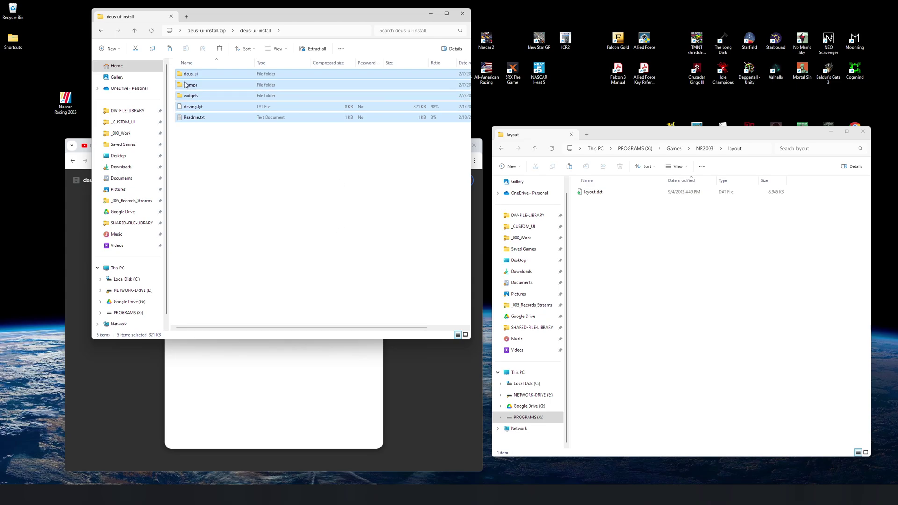
{"action": "left_click_drag", "start_coordinate": [201, 87], "coordinate": [679, 286]}
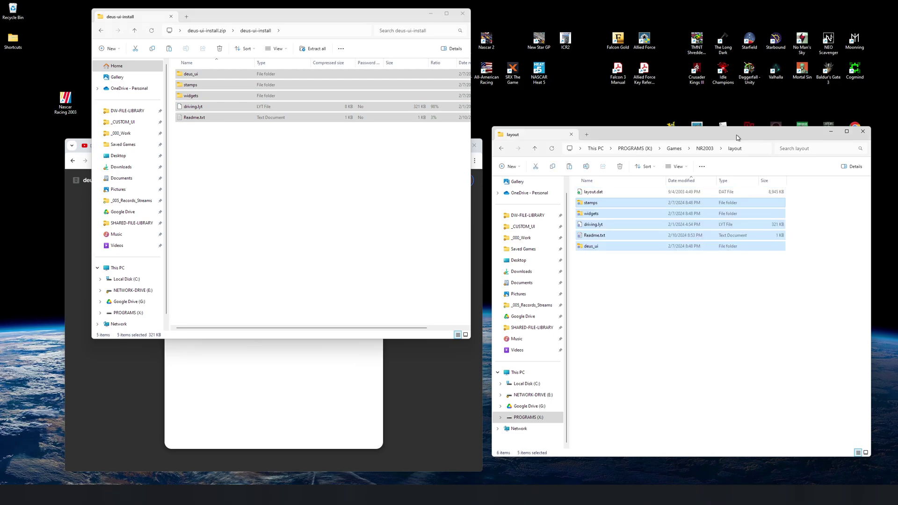
{"action": "left_click", "coordinate": [706, 323]}
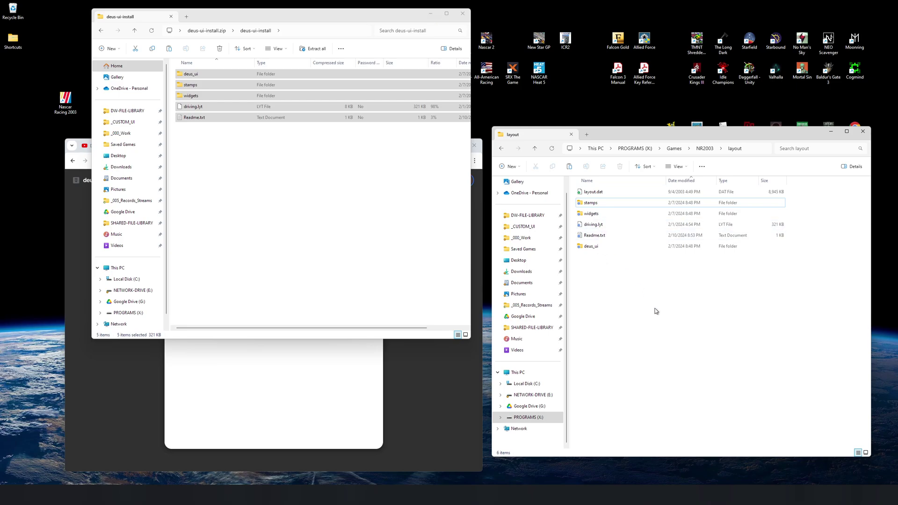
Step: Minimize the zip window and select the Nascar Racing 2003 desktop shortcut
{"action": "left_click", "coordinate": [387, 184]}
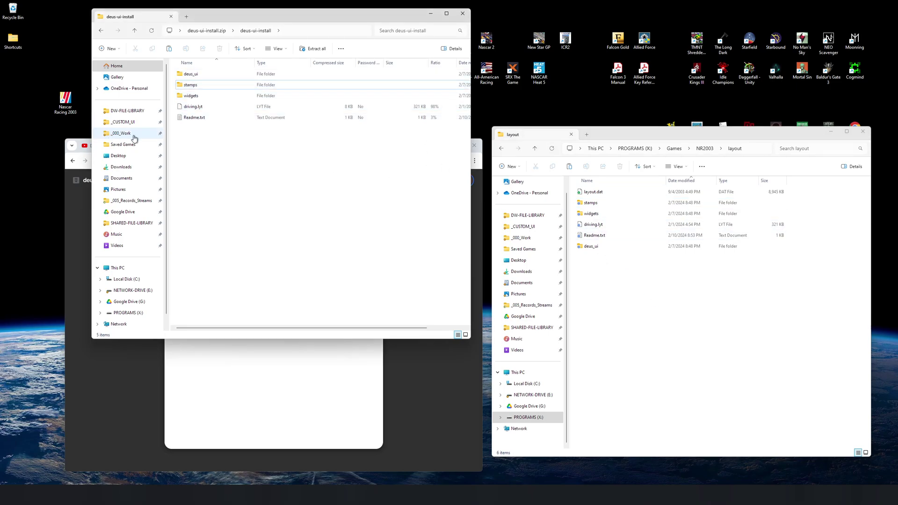
{"action": "left_click", "coordinate": [430, 13]}
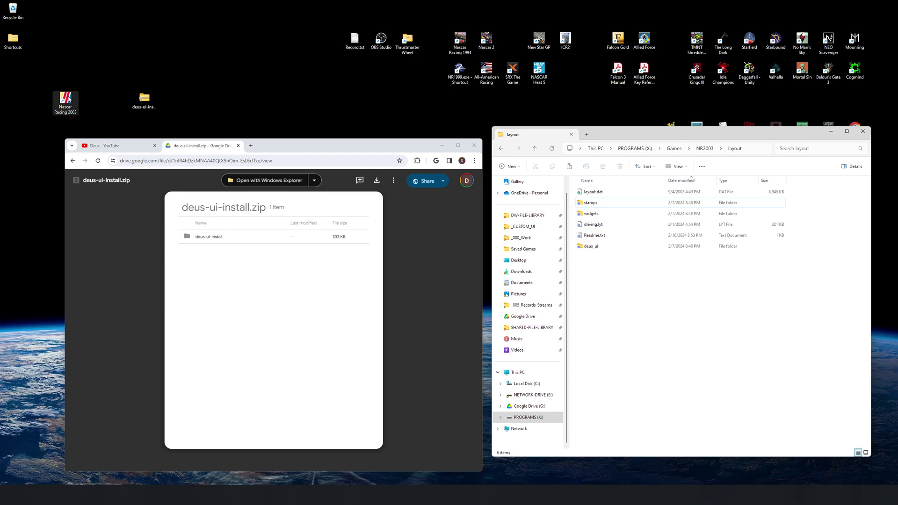
{"action": "left_click", "coordinate": [68, 99]}
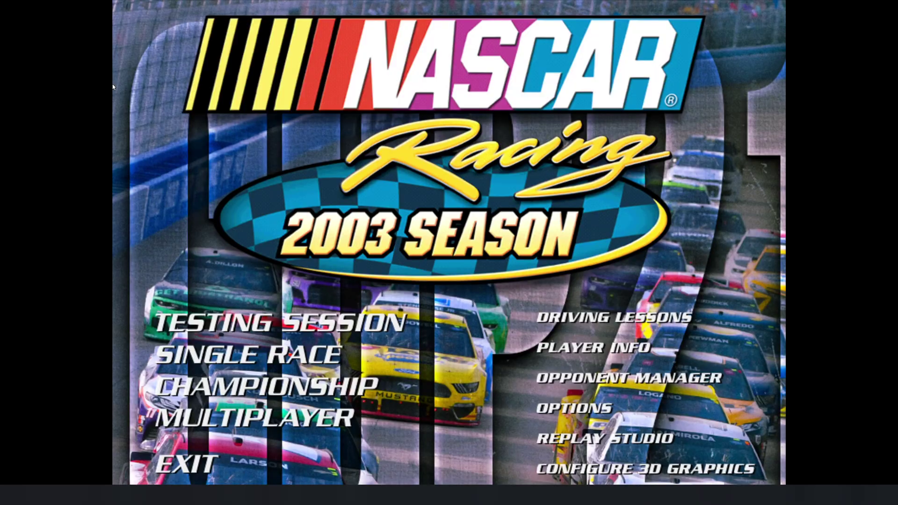
Step: Set up a Daytona-Night single race, toggling Full Pace Lap, then load it and skip to the race
{"action": "left_click", "coordinate": [279, 361]}
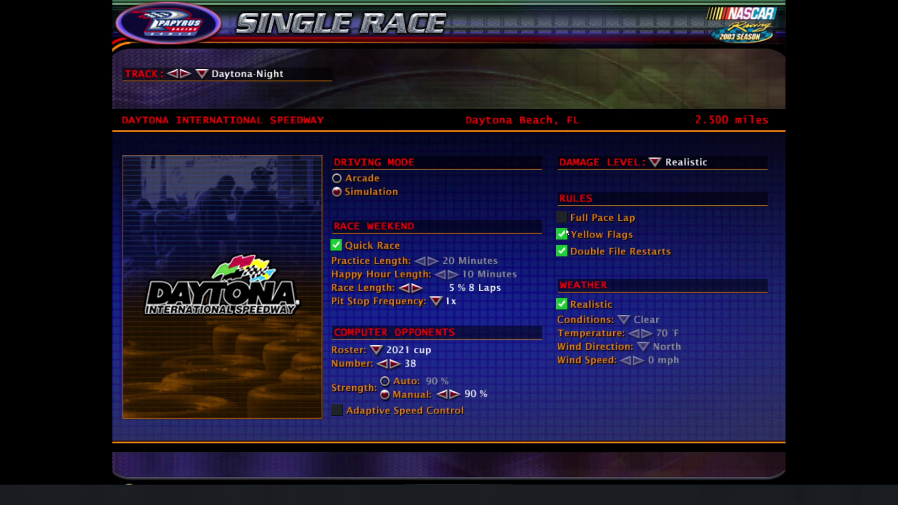
{"action": "key", "text": "XF86AudioLowerVolume"}
{"action": "double_click", "coordinate": [560, 223]}
{"action": "left_click", "coordinate": [561, 224]}
{"action": "double_click", "coordinate": [564, 225]}
{"action": "left_click", "coordinate": [566, 226]}
{"action": "key", "text": "Return"}
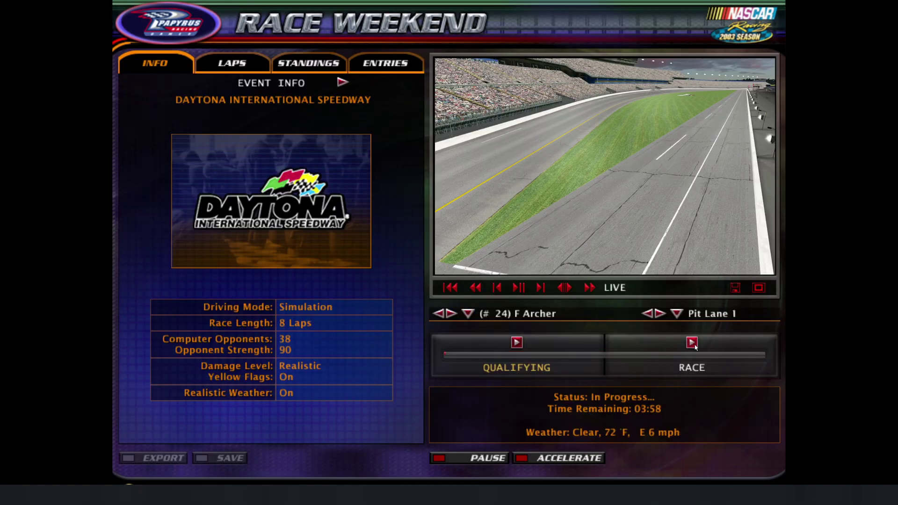
{"action": "left_click", "coordinate": [692, 342]}
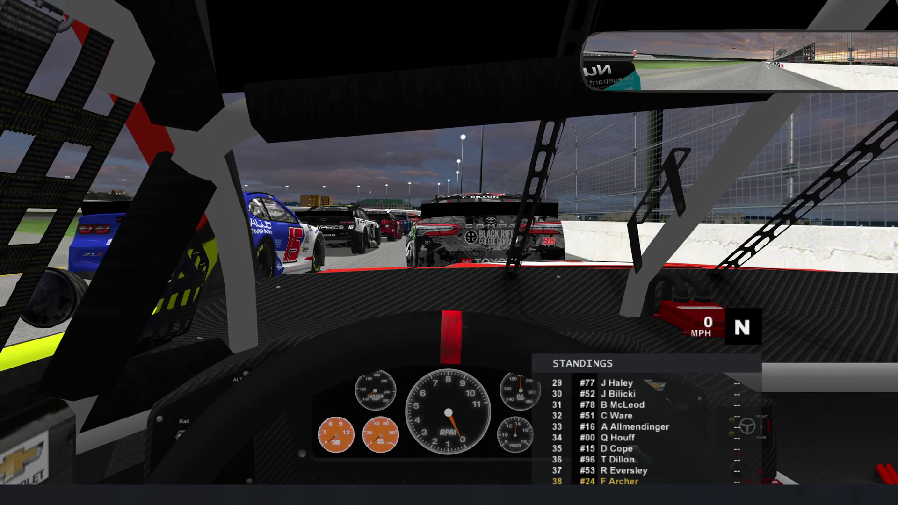
Step: Shift into first gear and cycle the session info, fuel and tyre temperature panels
{"action": "key", "text": "s"}
{"action": "key", "text": "x"}
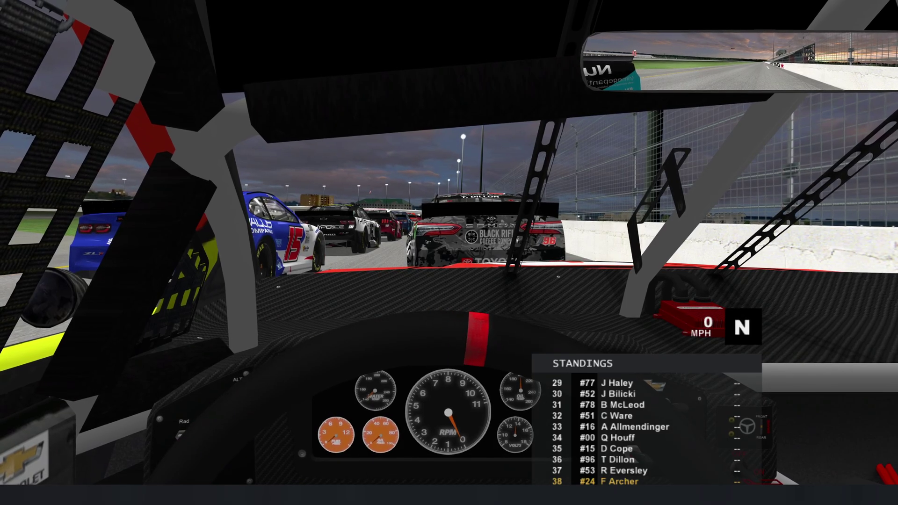
{"action": "key", "text": "F1"}
{"action": "key", "text": "F2"}
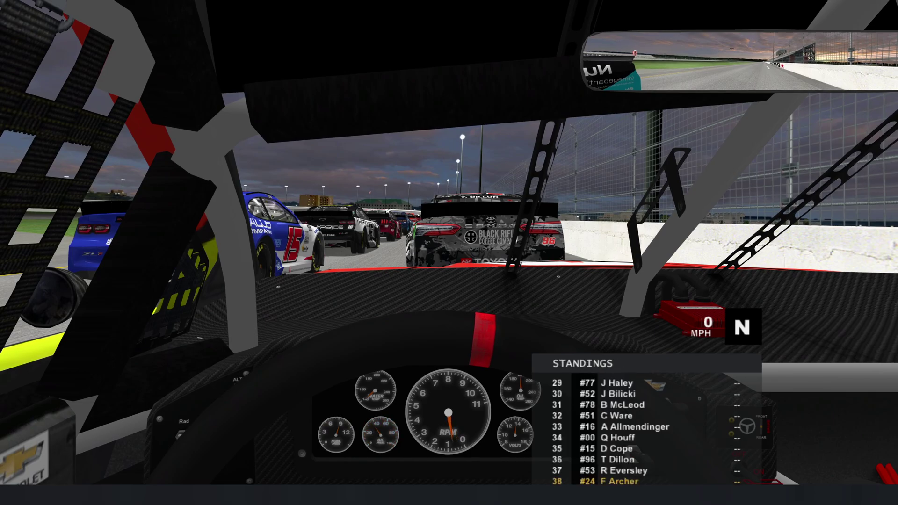
{"action": "key", "text": "F4"}
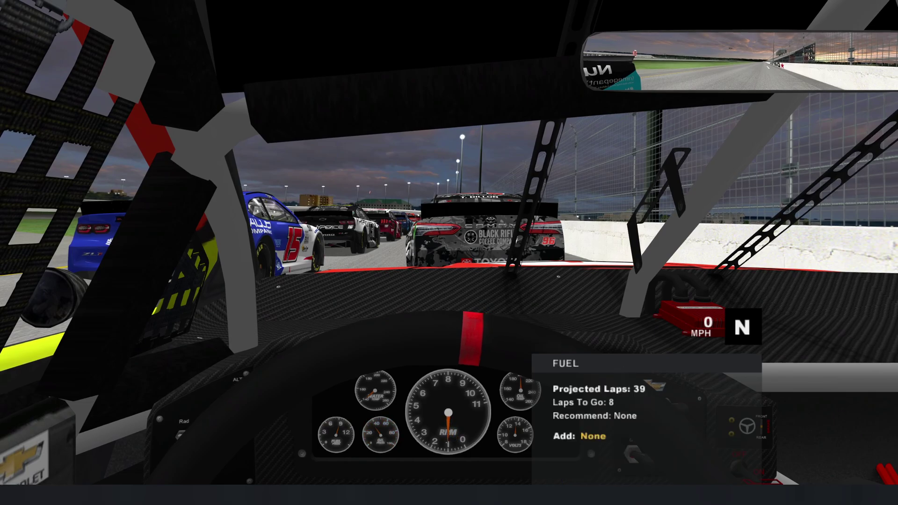
{"action": "key", "text": "F6"}
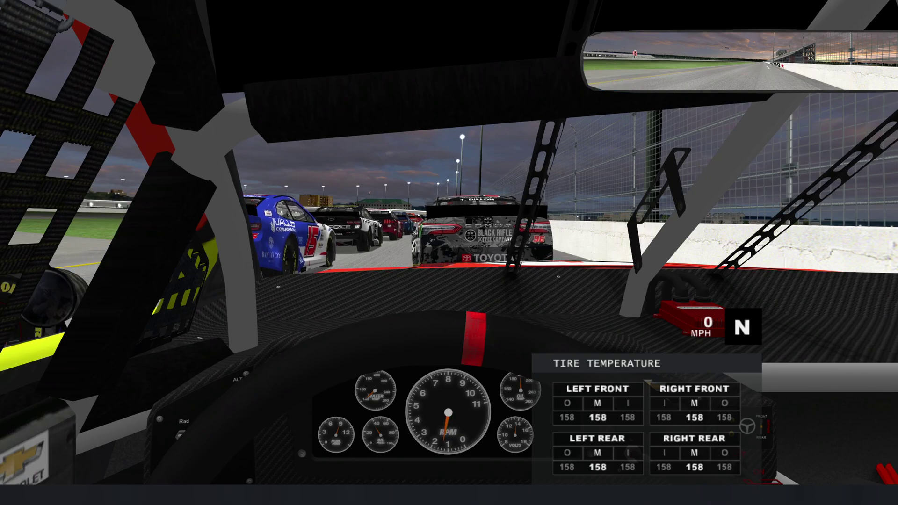
Step: Pull away and toggle which tyres get replaced in the tyre change panel
{"action": "key", "text": "F5"}
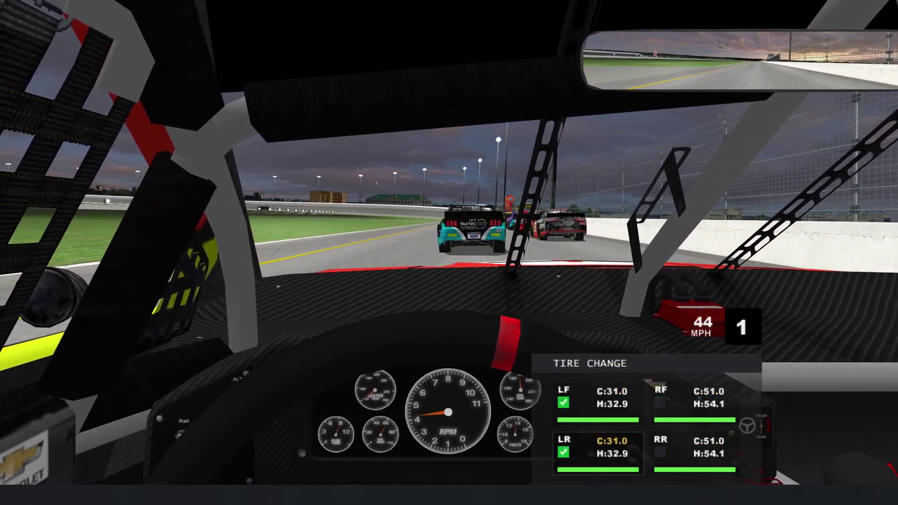
{"action": "key", "text": "space"}
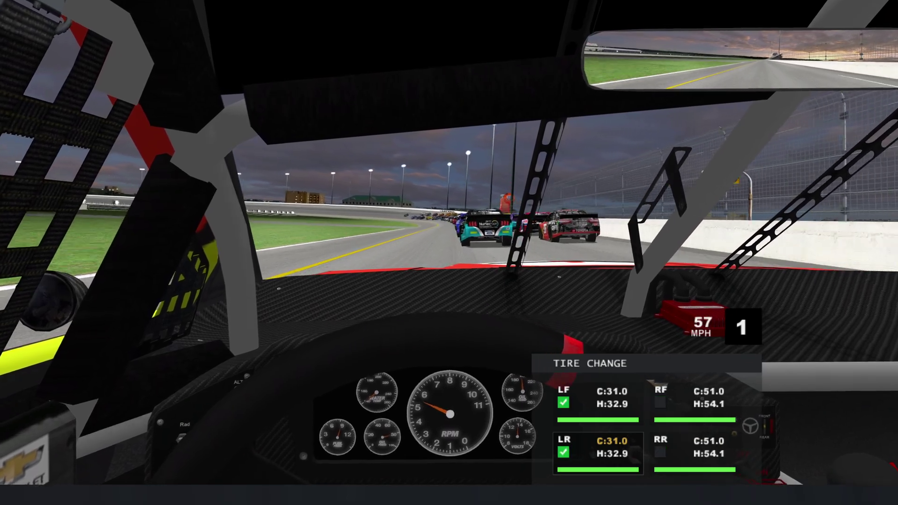
{"action": "key", "text": "s"}
{"action": "key", "text": "space"}
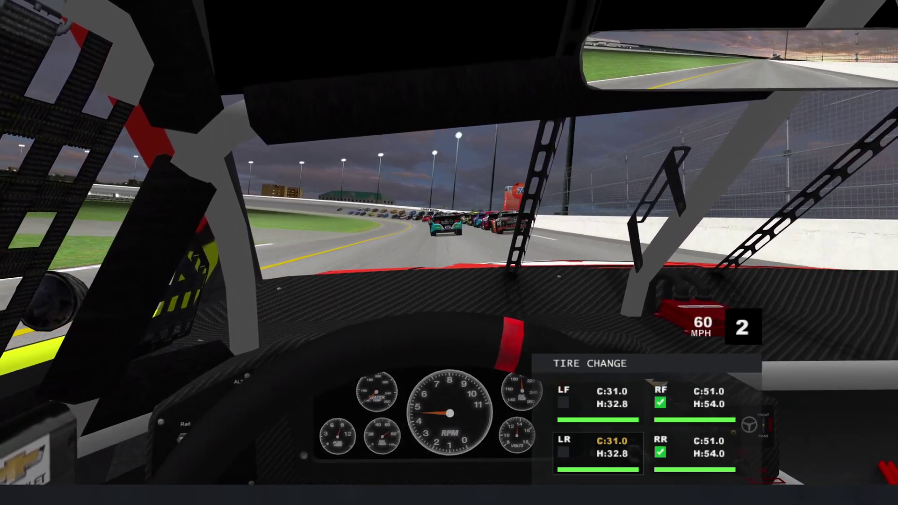
Step: Page through the pit summary and the tires, grille tape and wedge adjustment panels
{"action": "key", "text": "Right"}
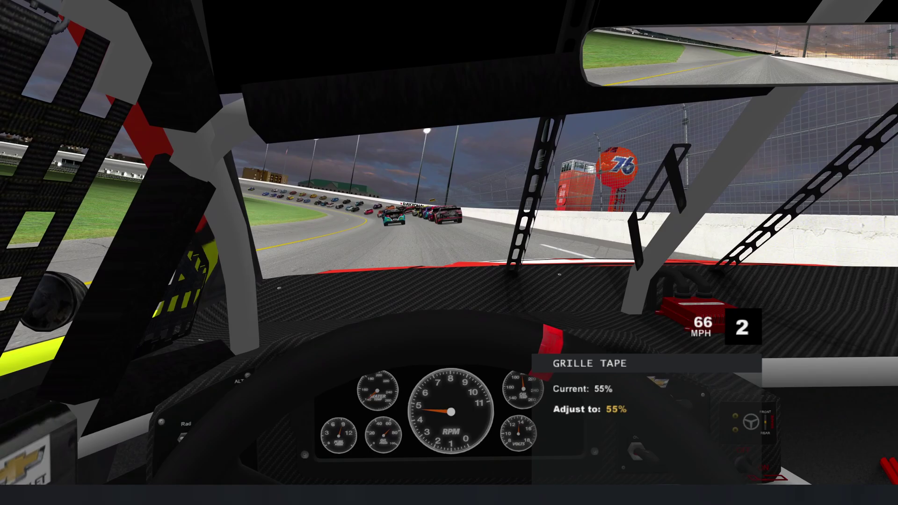
{"action": "key", "text": "Right"}
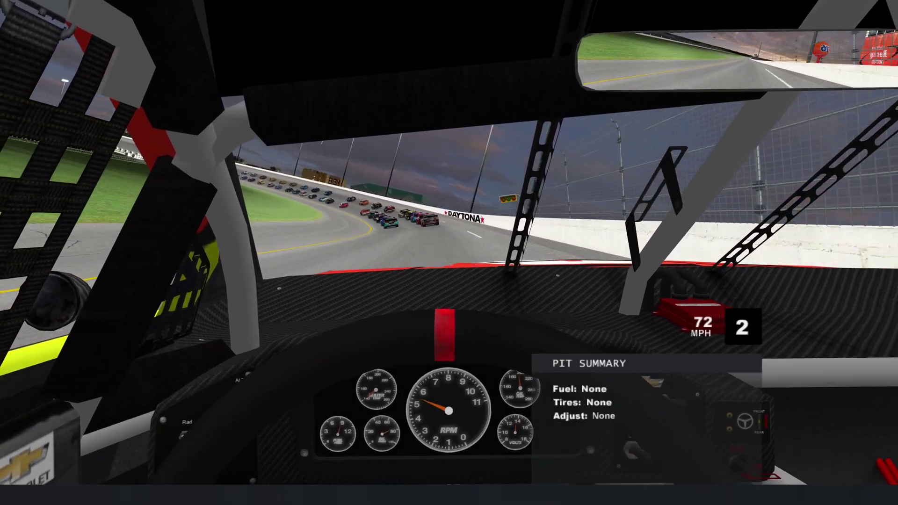
{"action": "key", "text": "Right"}
{"action": "key", "text": "Right"}
{"action": "key", "text": "s"}
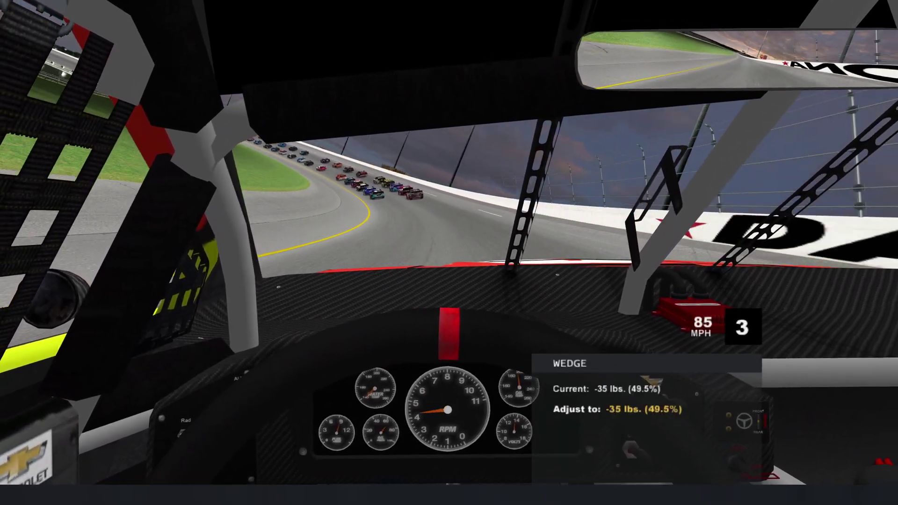
{"action": "key", "text": "Right"}
{"action": "key", "text": "Right"}
{"action": "key", "text": "Right"}
{"action": "key", "text": "Right"}
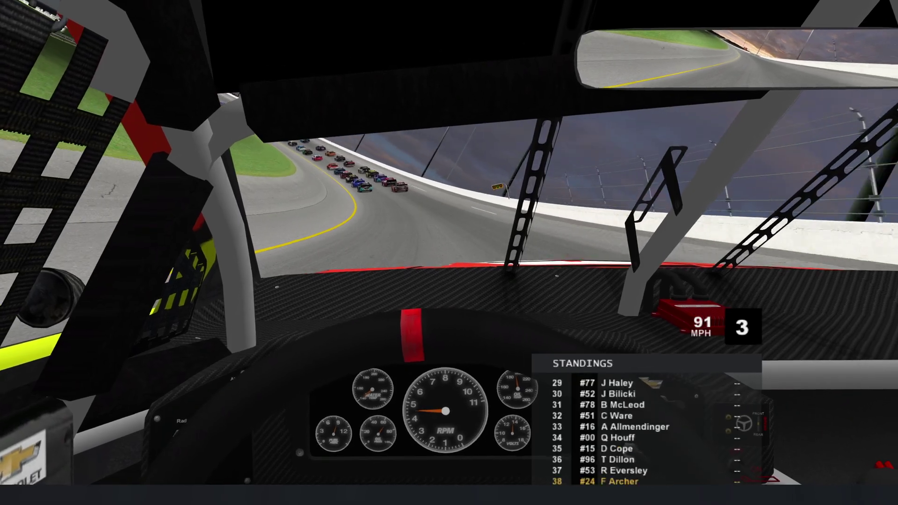